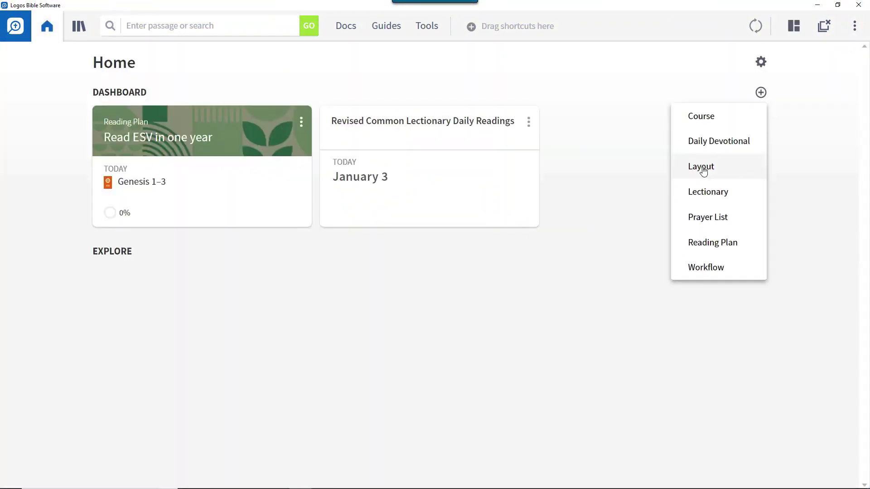
- Tick the Greek Study layout, then load the saved Bible Reading layout
{"action": "left_click", "coordinate": [700, 168]}
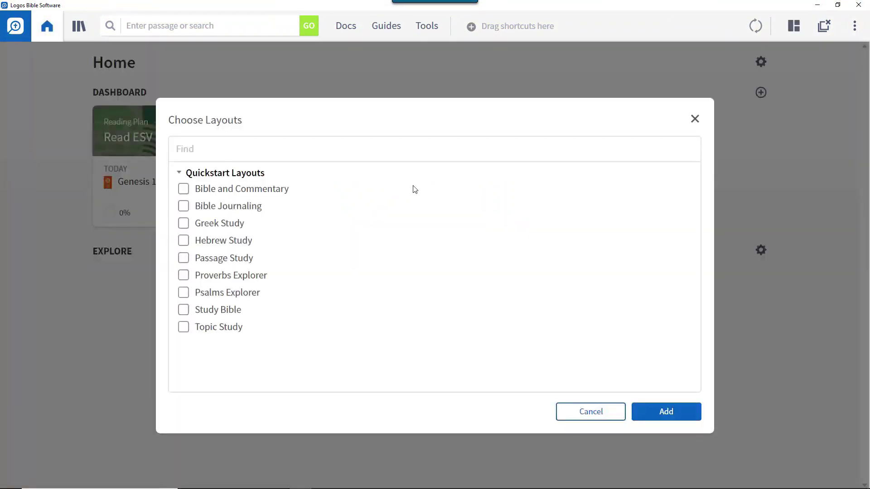
{"action": "left_click", "coordinate": [219, 227]}
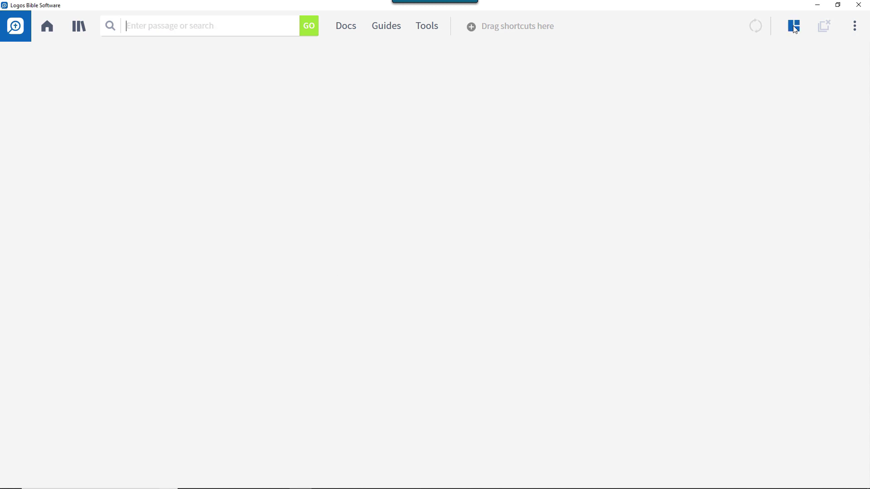
{"action": "left_click", "coordinate": [793, 26]}
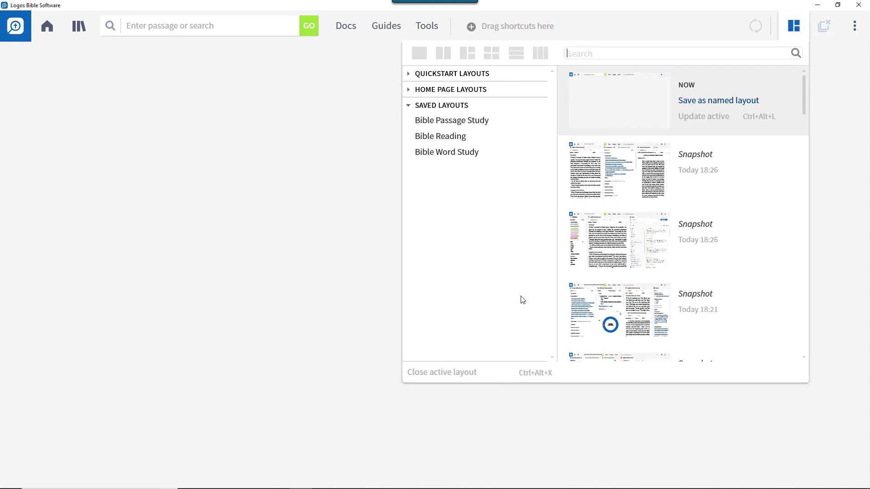
{"action": "left_click", "coordinate": [447, 137]}
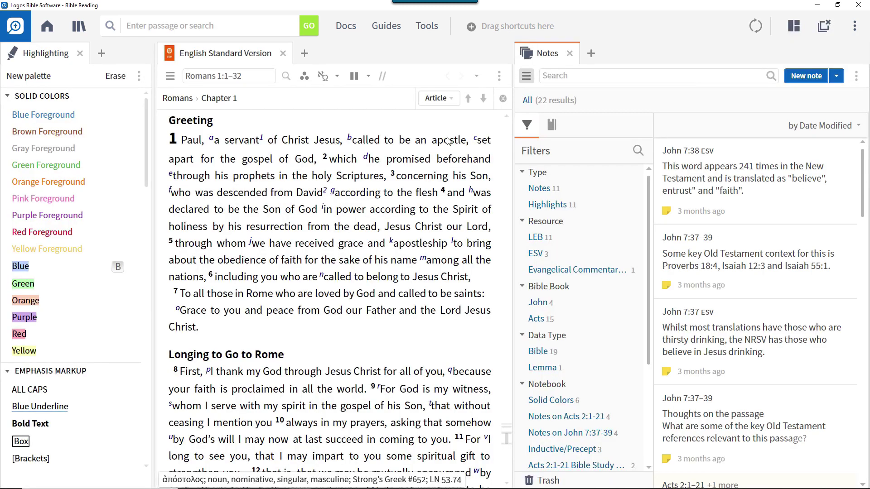
- Load the saved Bible Passage Study layout, then the Bible Word Study layout
{"action": "left_click", "coordinate": [793, 26]}
{"action": "left_click", "coordinate": [434, 120]}
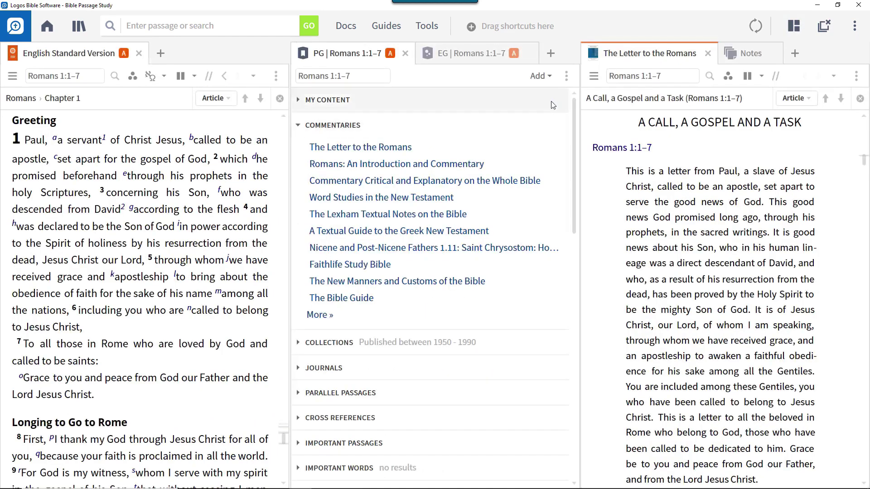
{"action": "left_click", "coordinate": [794, 26]}
{"action": "left_click", "coordinate": [455, 154]}
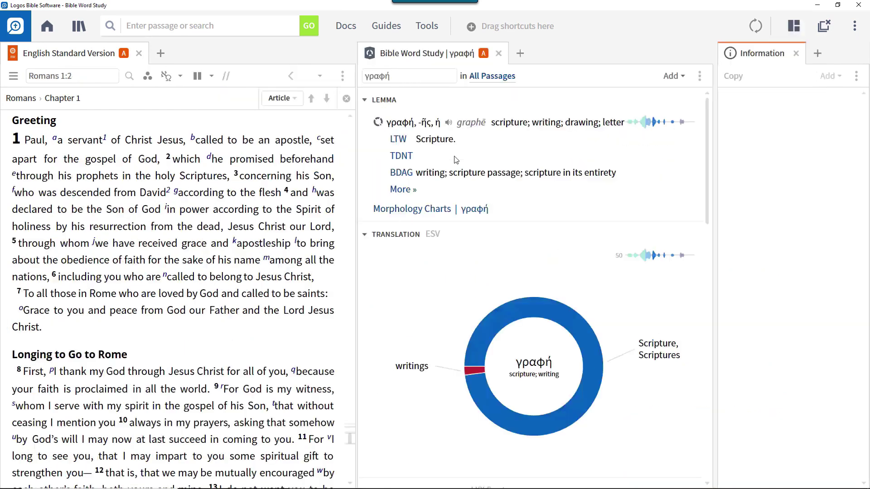
- Expand Quickstart and Home Page Layouts and load the Greek Word Study layout
{"action": "left_click", "coordinate": [794, 27]}
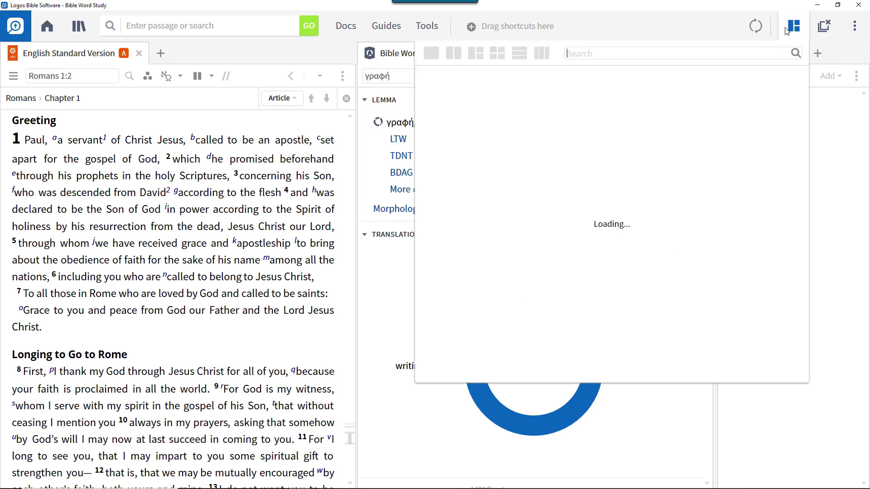
{"action": "left_click", "coordinate": [408, 74]}
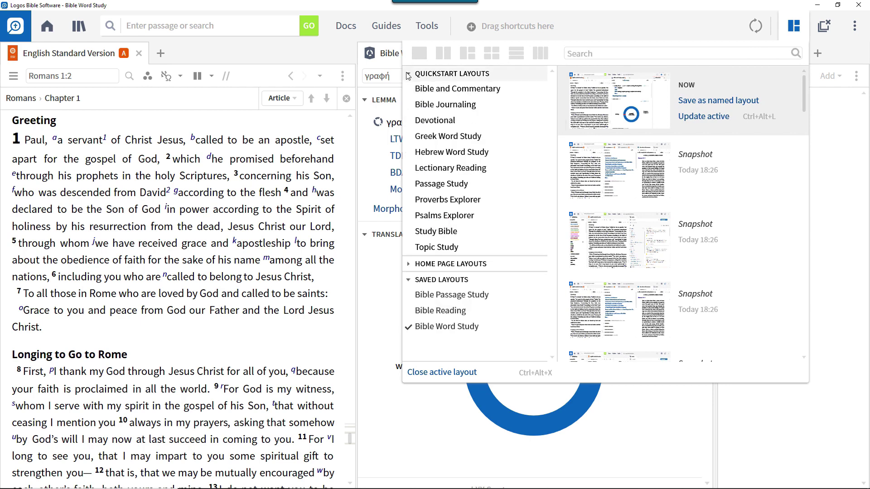
{"action": "left_click", "coordinate": [409, 265]}
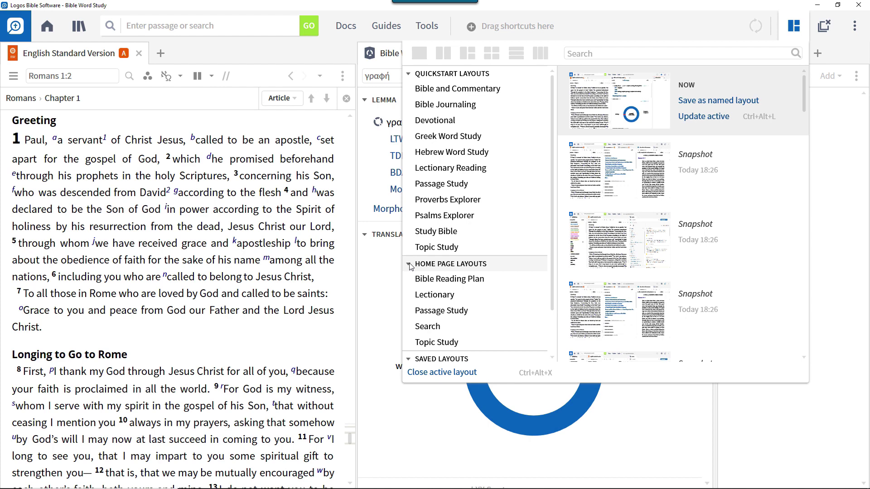
{"action": "left_click", "coordinate": [431, 136]}
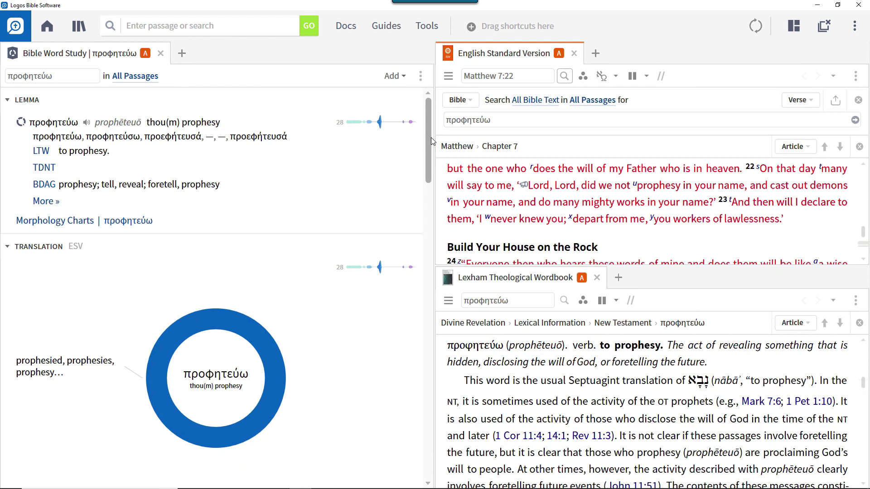
- Load the Bible and Commentary quickstart layout from the Layouts list
{"action": "left_click", "coordinate": [793, 29]}
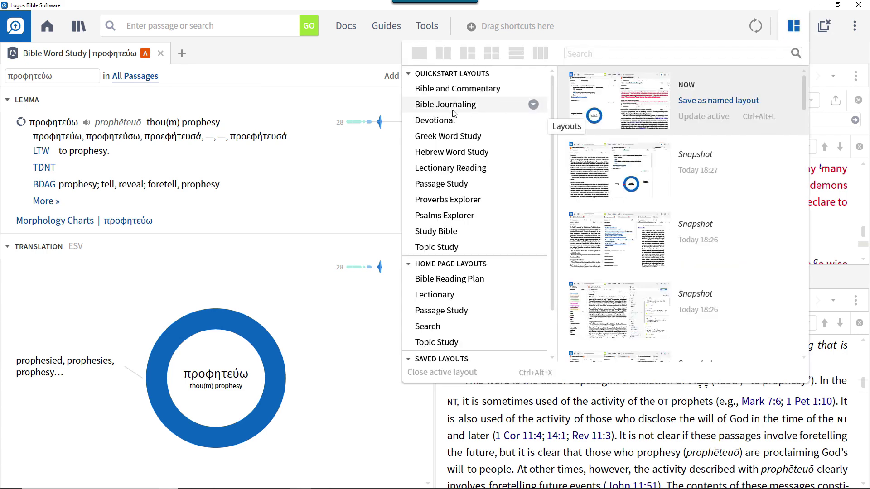
{"action": "left_click", "coordinate": [447, 89]}
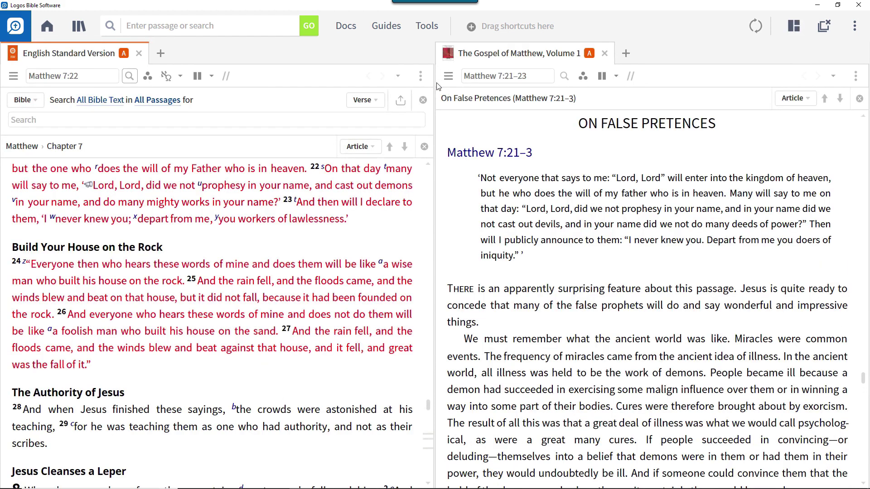
- Add a Text Comparison panel and link it to link set A
{"action": "left_click", "coordinate": [426, 27]}
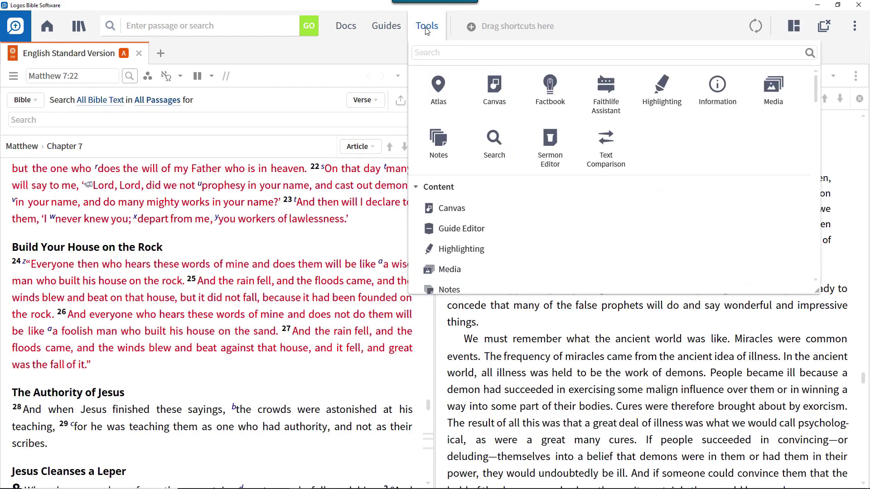
{"action": "left_click", "coordinate": [603, 138]}
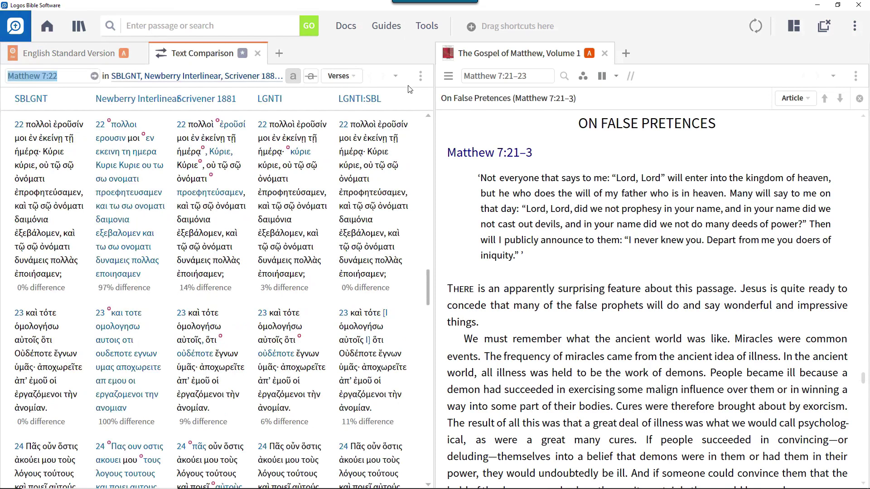
{"action": "left_click", "coordinate": [420, 76]}
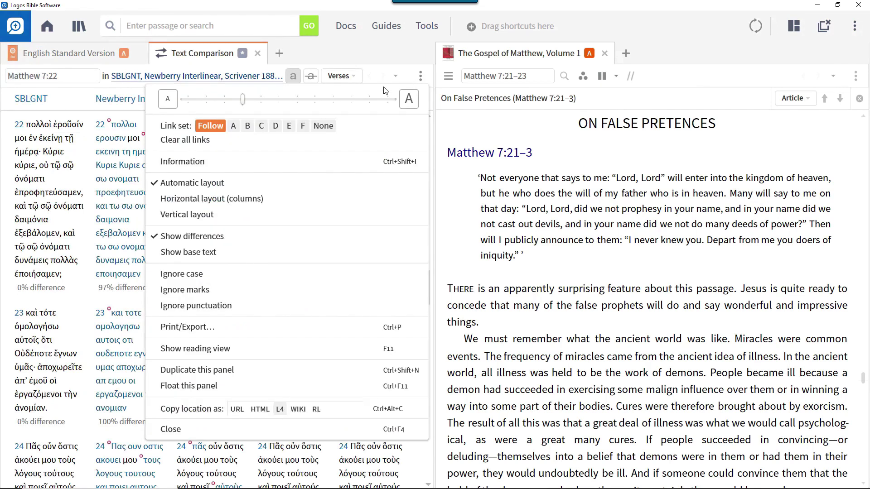
{"action": "left_click", "coordinate": [239, 126]}
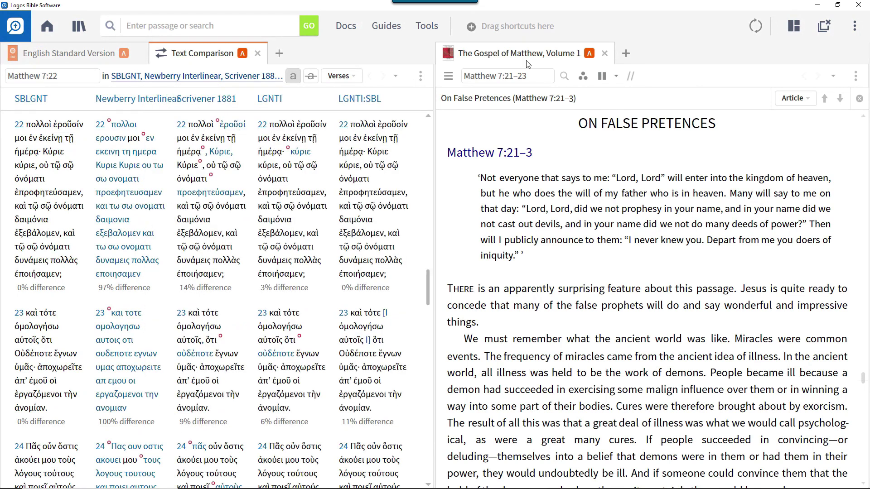
- Replace the Bible and Commentary layout with the current arrangement, then close all panels
{"action": "left_click", "coordinate": [792, 28]}
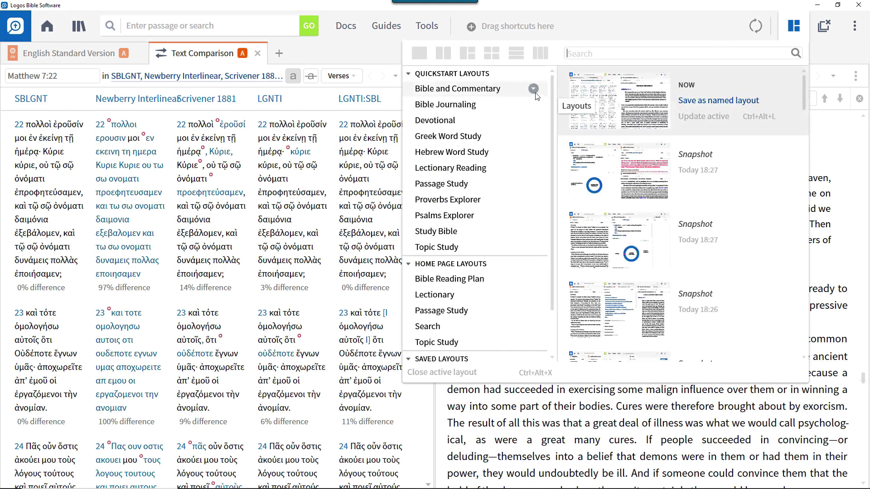
{"action": "left_click", "coordinate": [533, 89]}
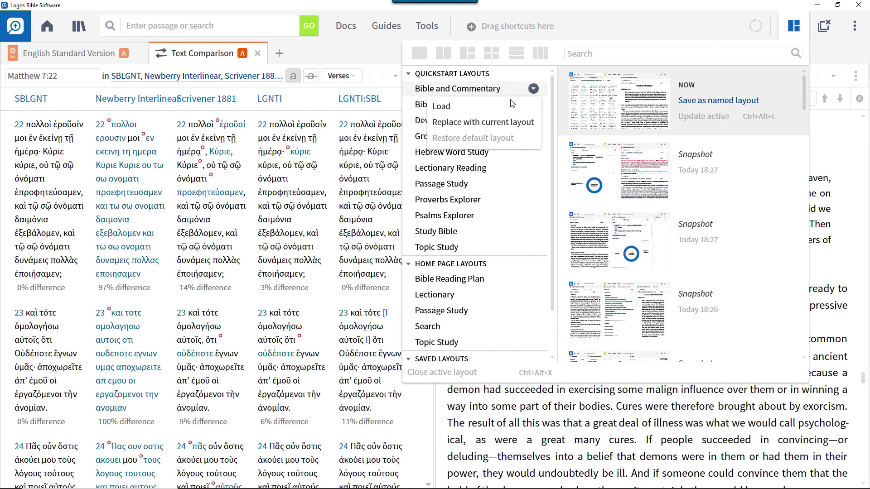
{"action": "left_click", "coordinate": [501, 123]}
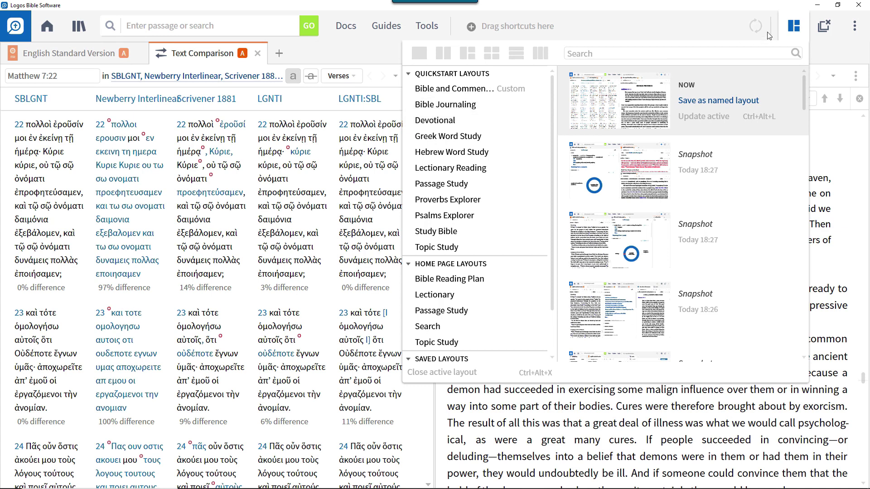
{"action": "left_click", "coordinate": [824, 30]}
{"action": "left_click", "coordinate": [824, 30]}
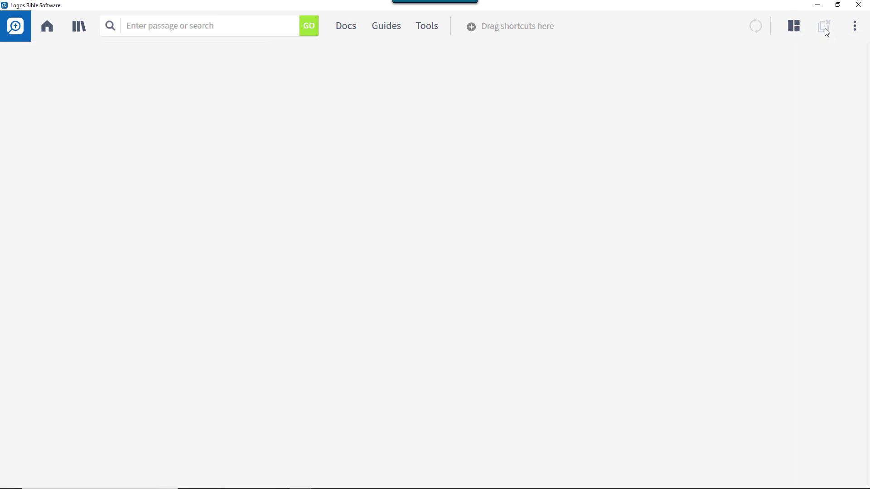
{"action": "left_click", "coordinate": [795, 29]}
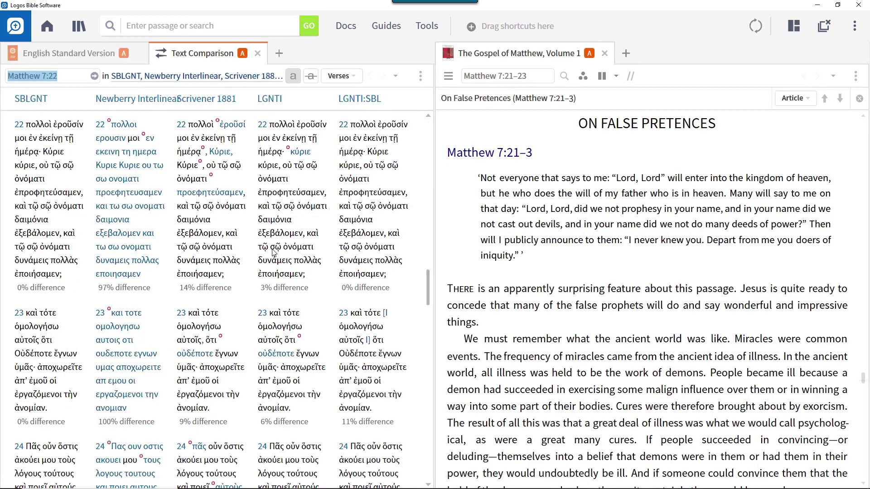
- On the Home dashboard, add a layout card for the Greek Study quickstart layout
{"action": "left_click", "coordinate": [47, 25]}
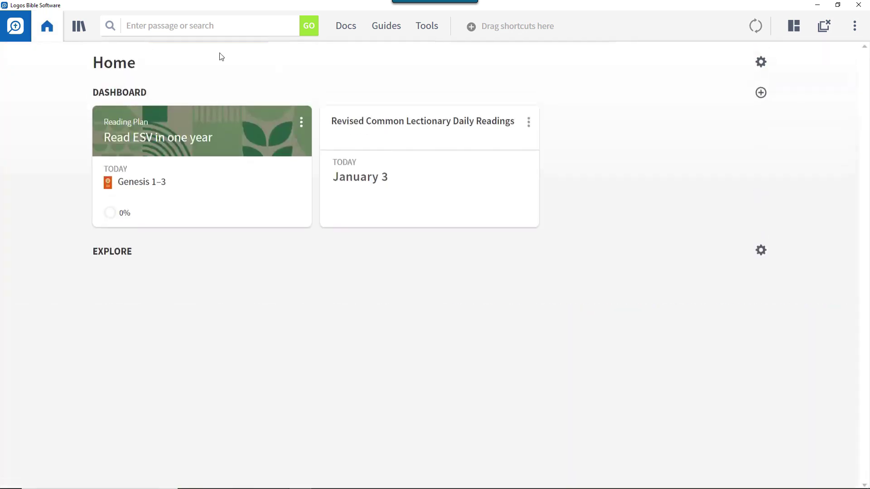
{"action": "left_click", "coordinate": [761, 93]}
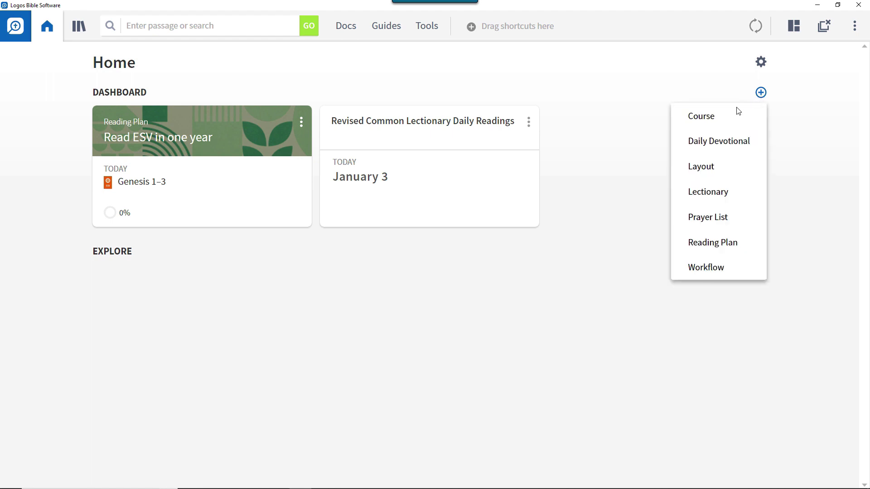
{"action": "left_click", "coordinate": [701, 168]}
{"action": "left_click", "coordinate": [218, 230]}
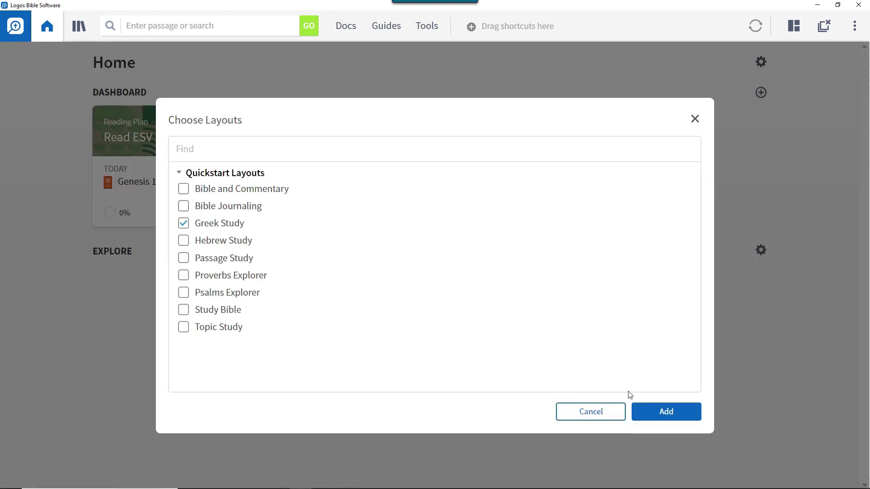
{"action": "left_click", "coordinate": [650, 412]}
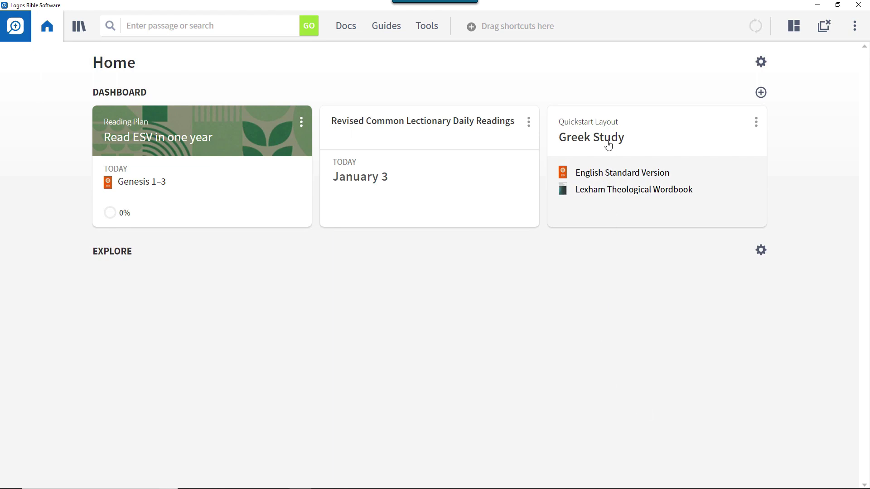
{"action": "left_click", "coordinate": [607, 143]}
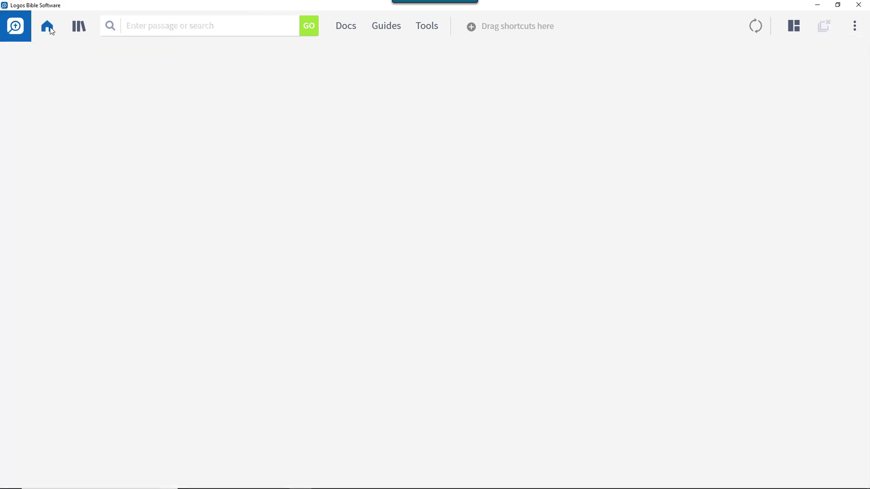
{"action": "left_click", "coordinate": [57, 28]}
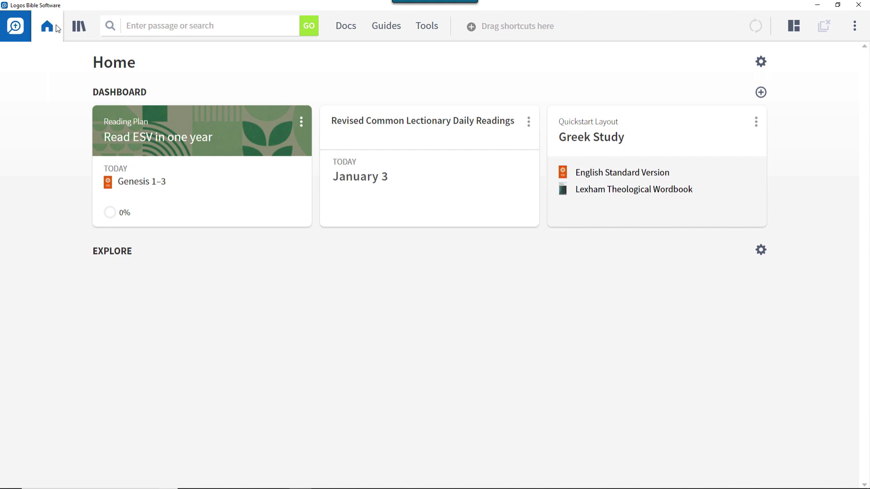
- Open the Read ESV in one year reading plan, then close all its panels
{"action": "left_click", "coordinate": [201, 144]}
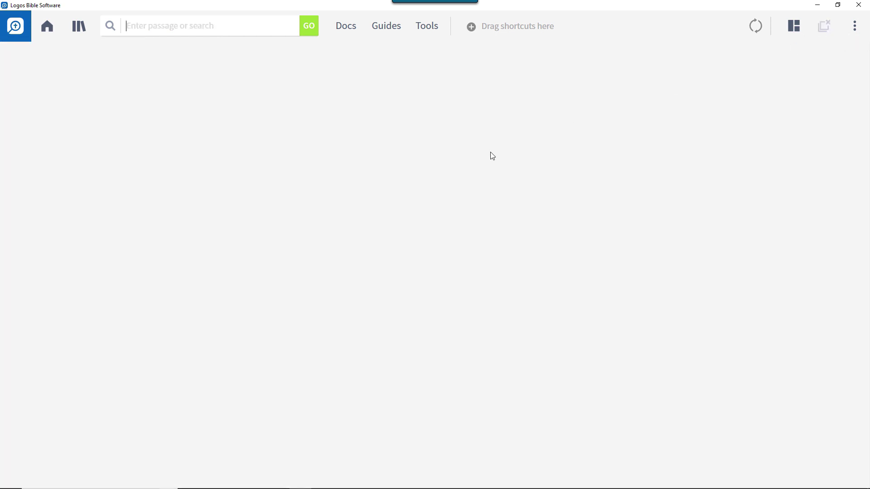
{"action": "left_click", "coordinate": [823, 28]}
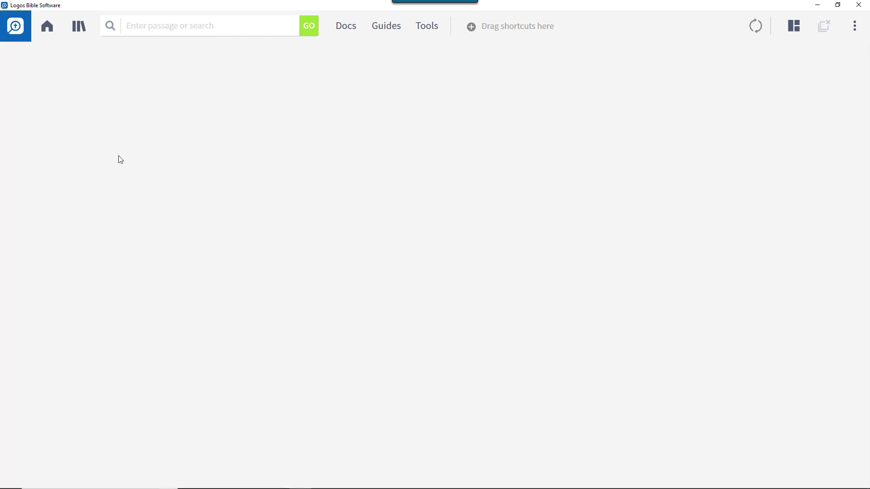
- Open the Revised Common Lectionary Daily Readings card from the Home dashboard
{"action": "left_click", "coordinate": [50, 30]}
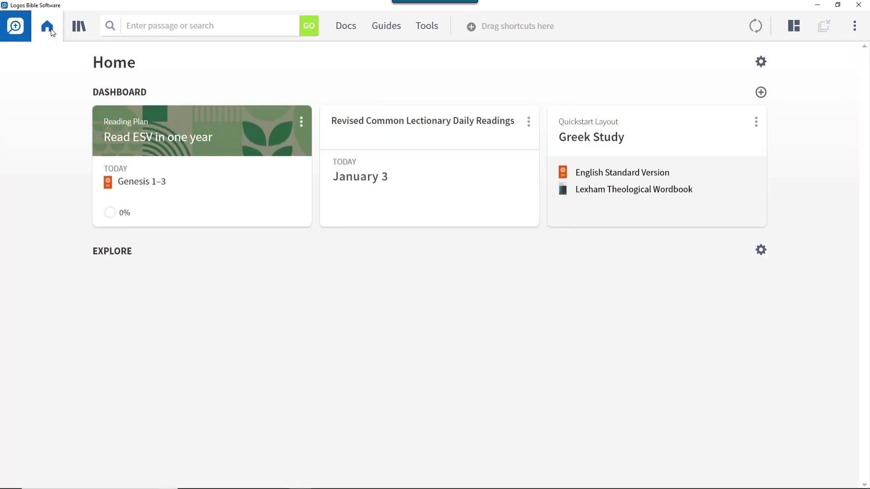
{"action": "left_click", "coordinate": [454, 181]}
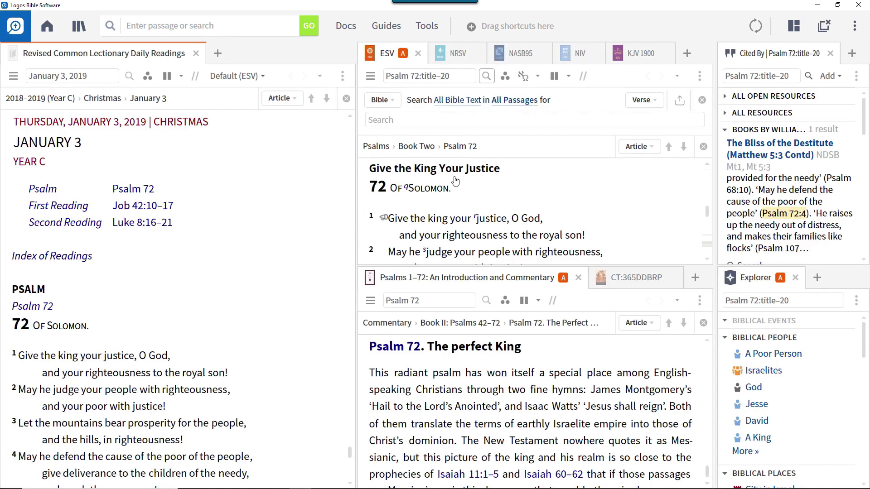
{"action": "left_click", "coordinate": [239, 26]}
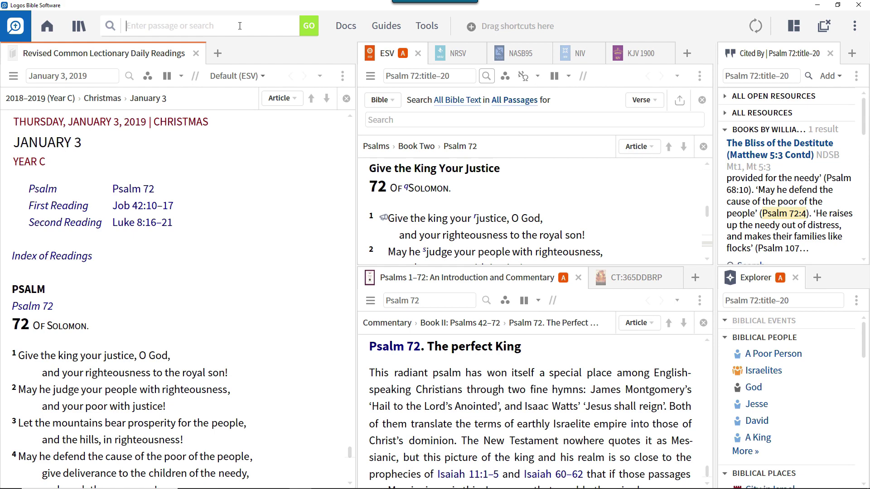
- Run 'open topic study to forgiveness' and open the Forgiveness topic study layout
{"action": "type", "text": "open topic study to forgiveness"}
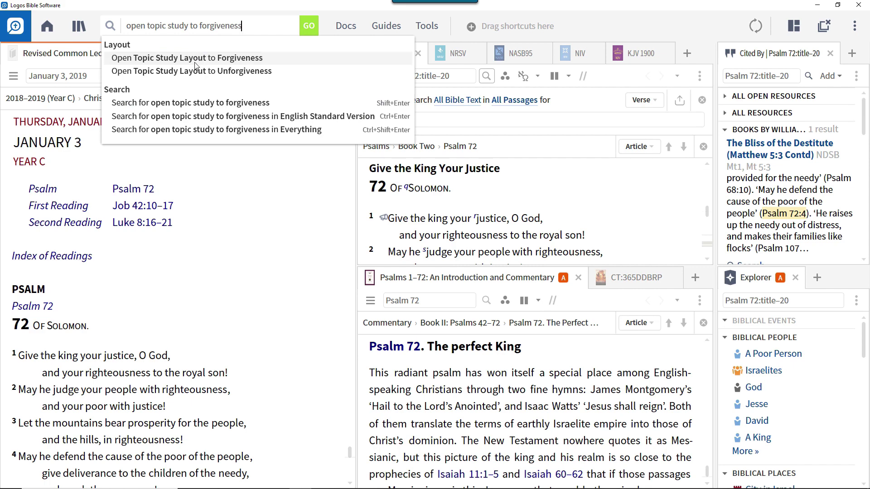
{"action": "left_click", "coordinate": [194, 62]}
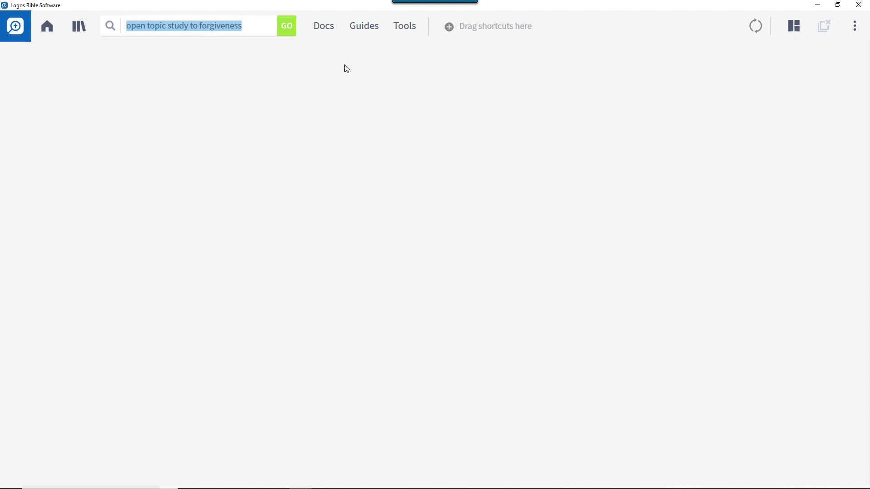
- Open the ESV at John 1:1 and a Passage Guide
{"action": "type", "text": "open esv to john 1:1"}
{"action": "key", "text": "Return"}
{"action": "left_click", "coordinate": [373, 26]}
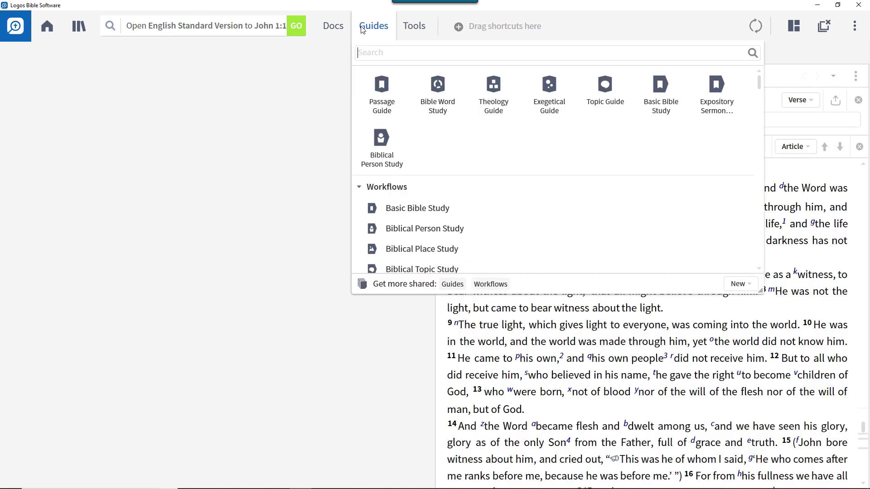
{"action": "left_click", "coordinate": [382, 93]}
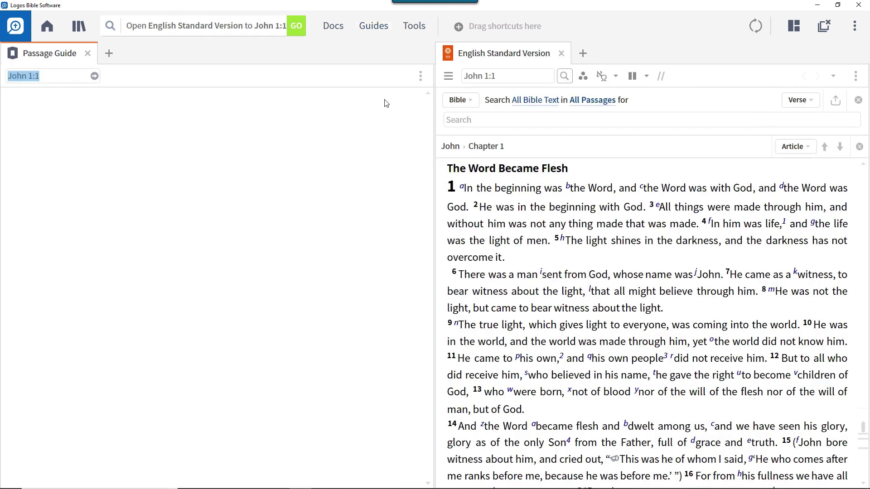
- Open the John commentary with 'open tntc john' and link it and the ESV to set A
{"action": "left_click", "coordinate": [181, 25]}
{"action": "type", "text": "open tntc john"}
{"action": "key", "text": "Return"}
{"action": "left_click", "coordinate": [855, 75]}
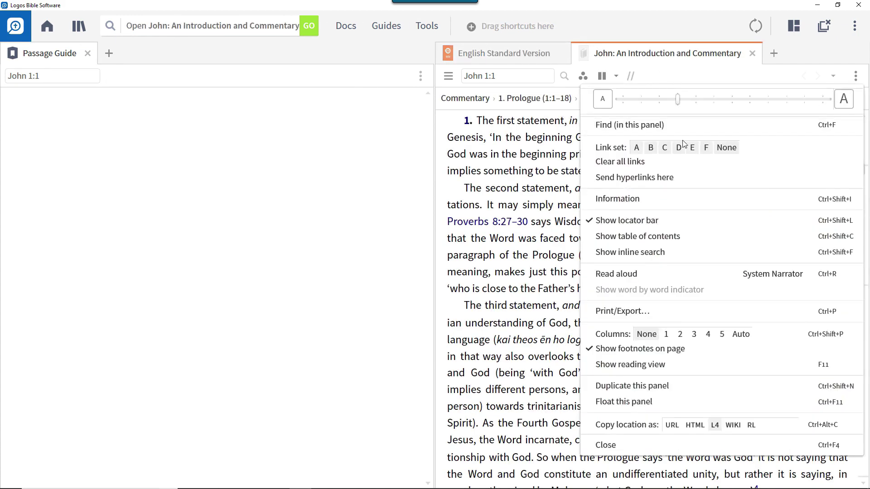
{"action": "left_click", "coordinate": [543, 76]}
{"action": "left_click", "coordinate": [503, 53]}
{"action": "left_click", "coordinate": [855, 76]}
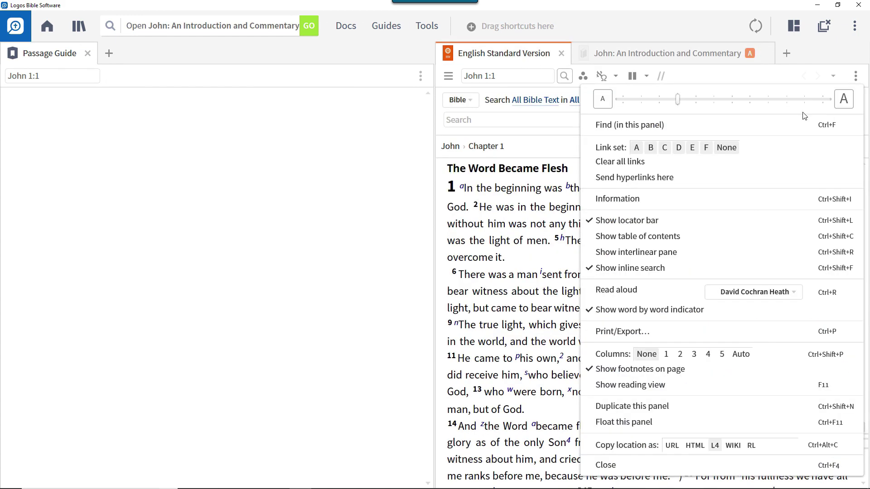
{"action": "left_click", "coordinate": [638, 151]}
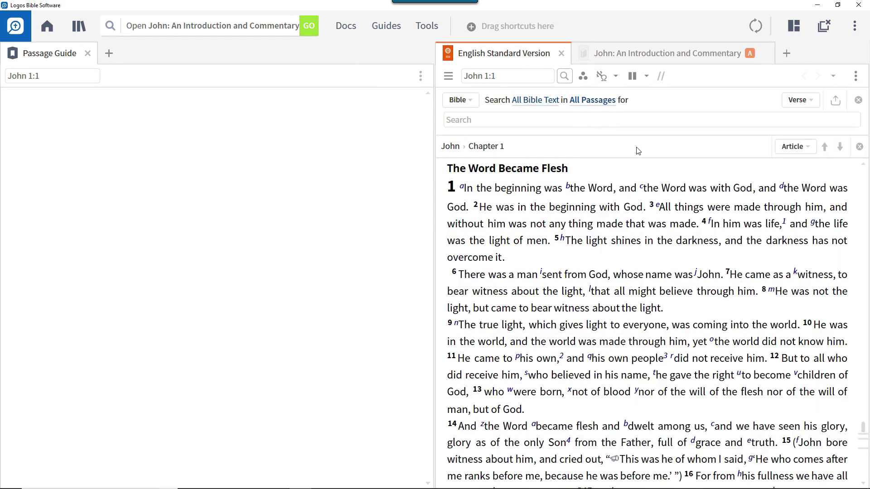
- Open a Bible Word Study guide and link it to link set A
{"action": "left_click", "coordinate": [374, 29]}
{"action": "left_click", "coordinate": [451, 89]}
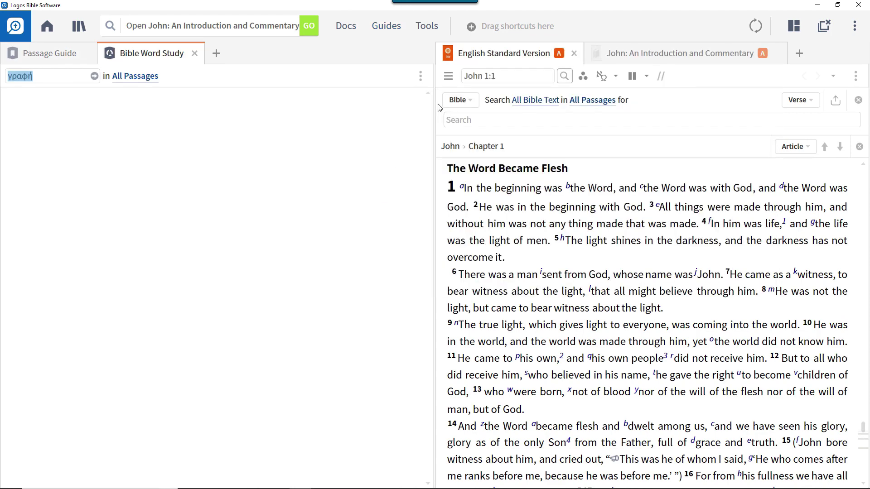
{"action": "left_click", "coordinate": [420, 75]}
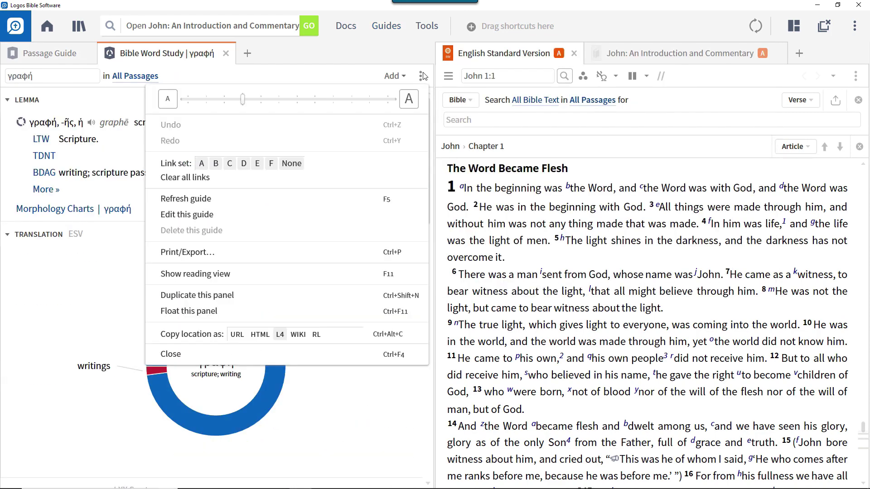
{"action": "left_click", "coordinate": [202, 165]}
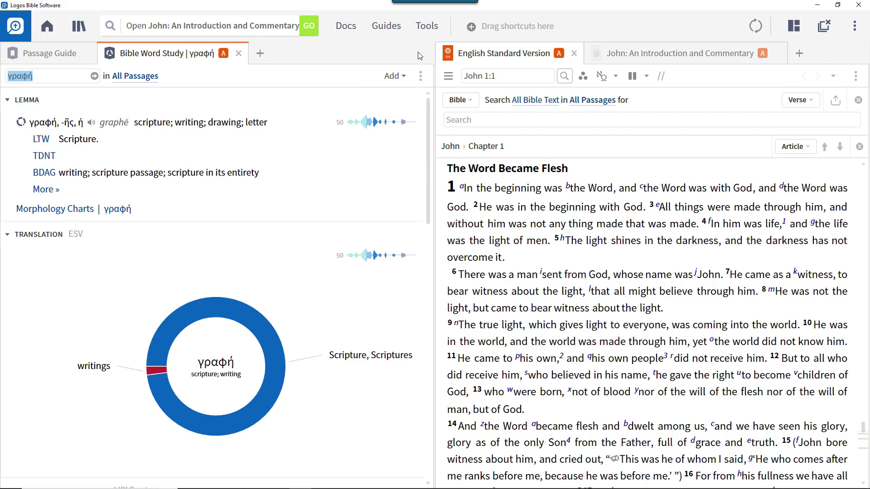
{"action": "left_click", "coordinate": [425, 28]}
{"action": "scroll", "coordinate": [449, 204], "scroll_direction": "down", "scroll_amount": 5}
- Add an Explorer for John 1:1, dock the commentary below the ESV, and give the word study its own column
{"action": "left_click", "coordinate": [453, 230]}
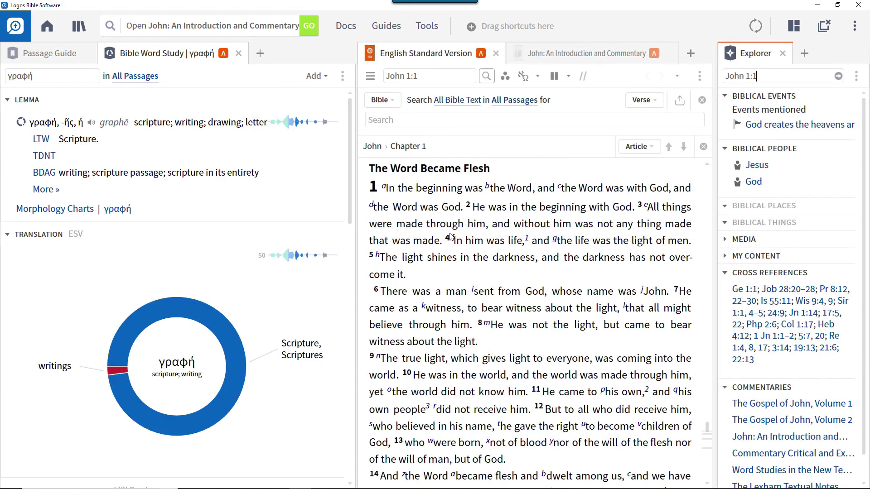
{"action": "left_click_drag", "start_coordinate": [580, 53], "coordinate": [539, 362]}
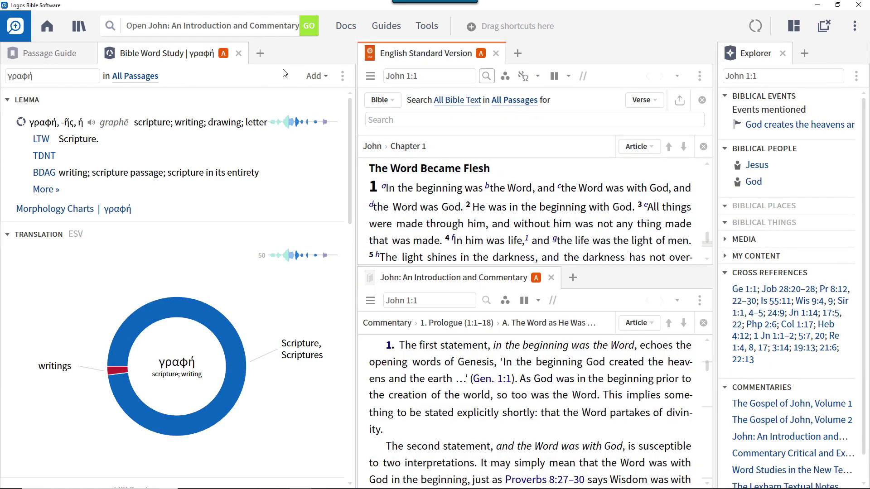
{"action": "left_click_drag", "start_coordinate": [165, 56], "coordinate": [357, 108]}
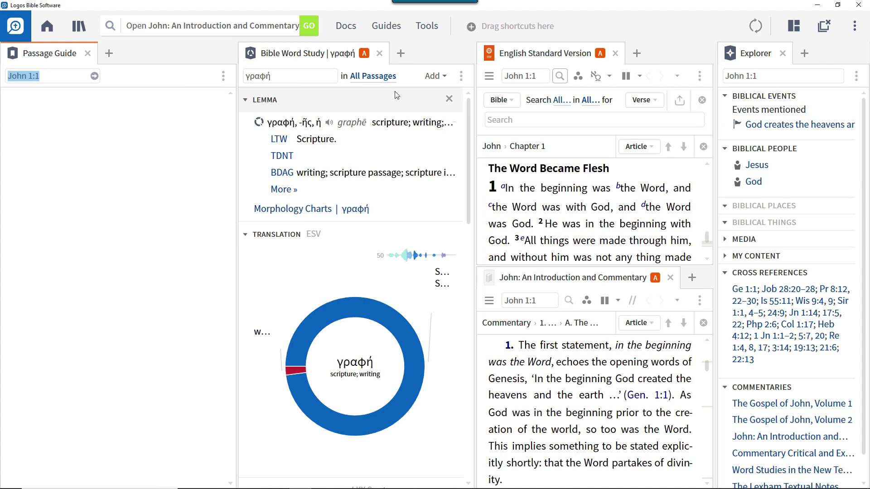
- Save the arrangement as named layout 'Detailed Passage Study' and scroll through the older snapshots
{"action": "left_click", "coordinate": [795, 31]}
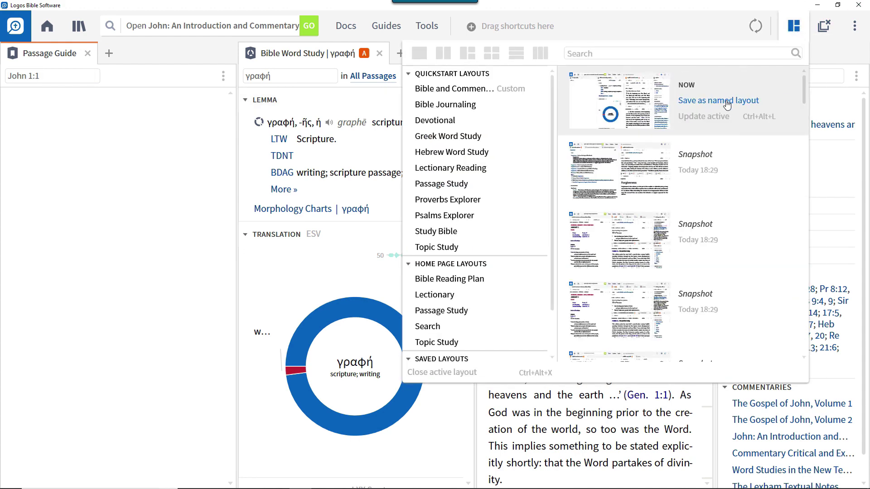
{"action": "left_click", "coordinate": [727, 101]}
{"action": "type", "text": "Detailed Passage Study"}
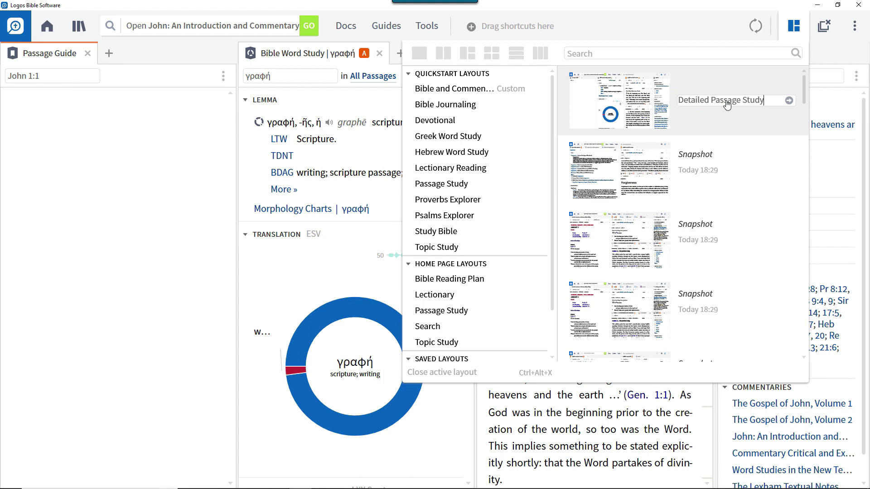
{"action": "key", "text": "Return"}
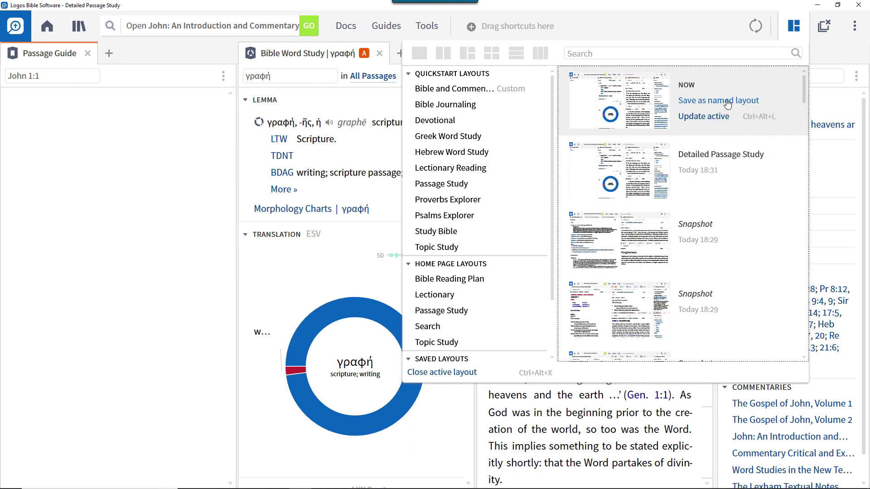
{"action": "mouse_move", "coordinate": [707, 195]}
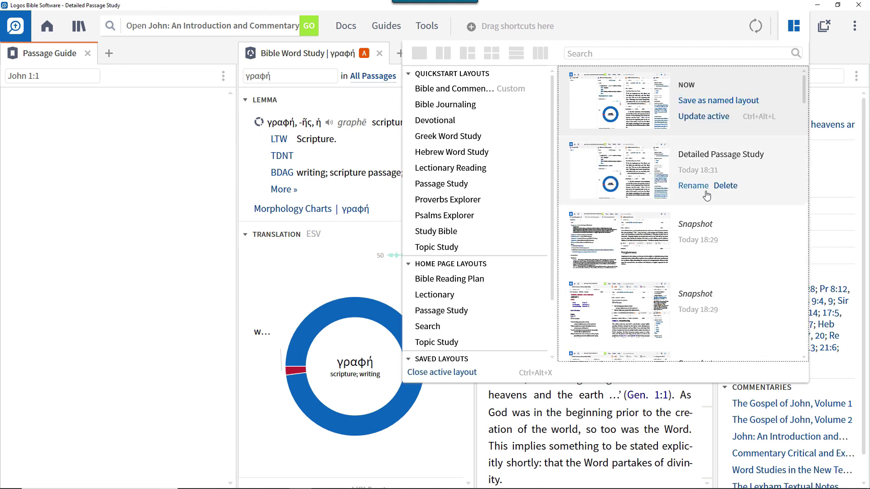
{"action": "scroll", "coordinate": [707, 195], "scroll_direction": "down", "scroll_amount": 1}
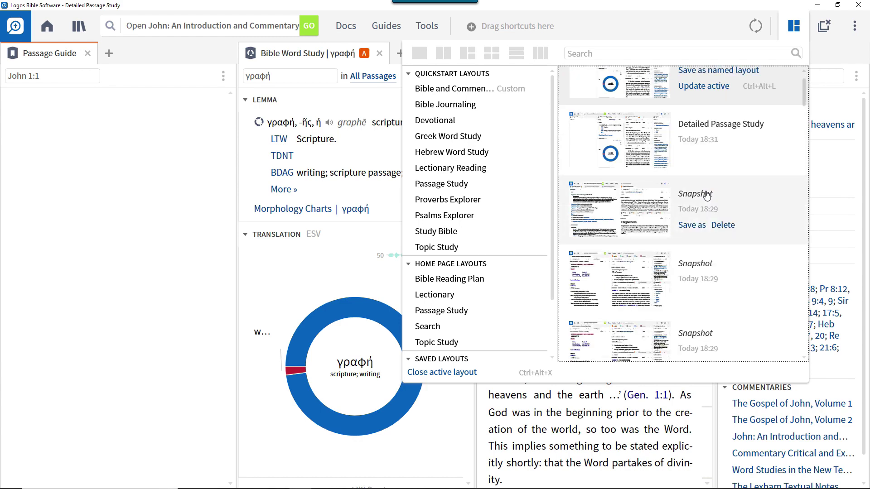
{"action": "scroll", "coordinate": [706, 195], "scroll_direction": "down", "scroll_amount": 5}
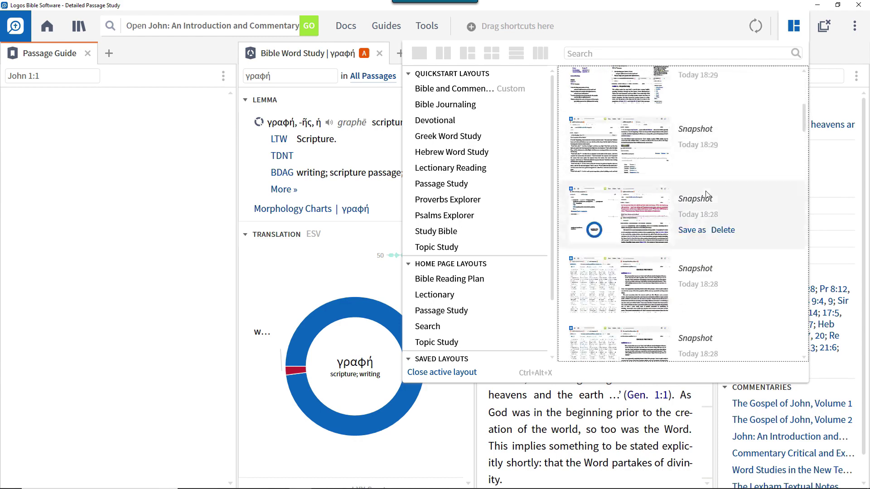
{"action": "scroll", "coordinate": [707, 195], "scroll_direction": "down", "scroll_amount": 10}
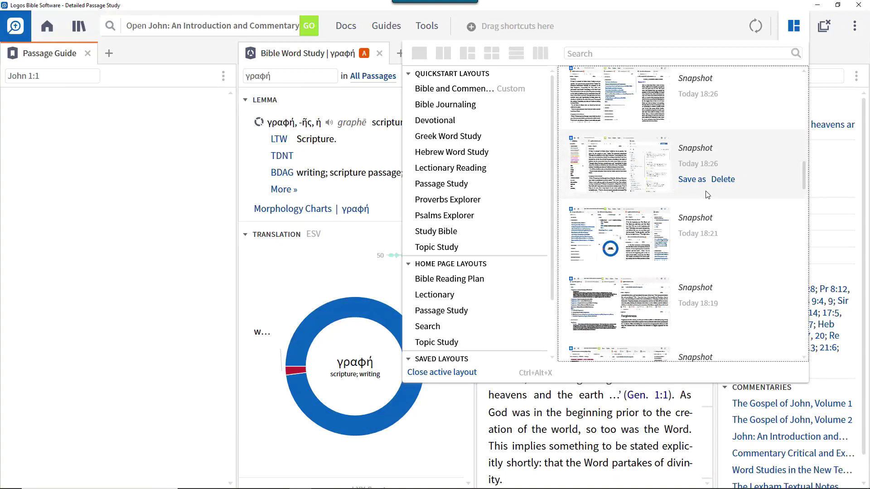
{"action": "scroll", "coordinate": [708, 195], "scroll_direction": "down", "scroll_amount": 5}
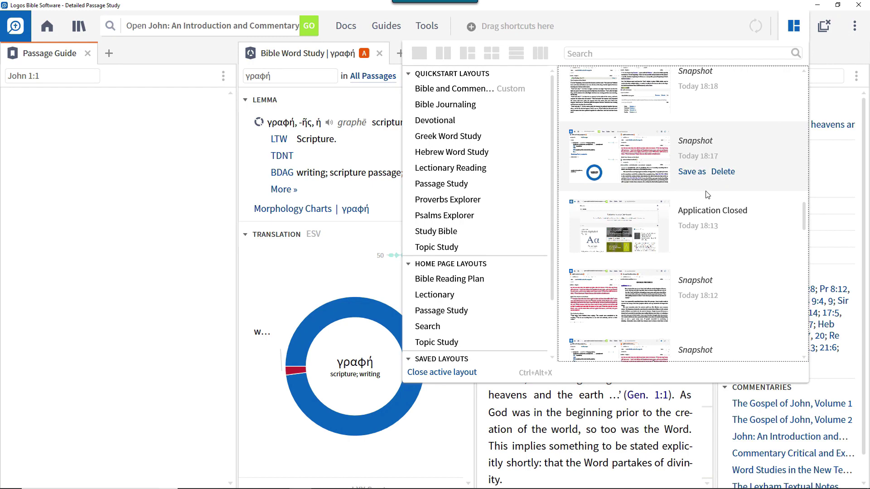
- Close all panels, then reopen 'Detailed Passage Study' from the Saved Layouts list
{"action": "left_click", "coordinate": [824, 26]}
{"action": "left_click", "coordinate": [793, 26]}
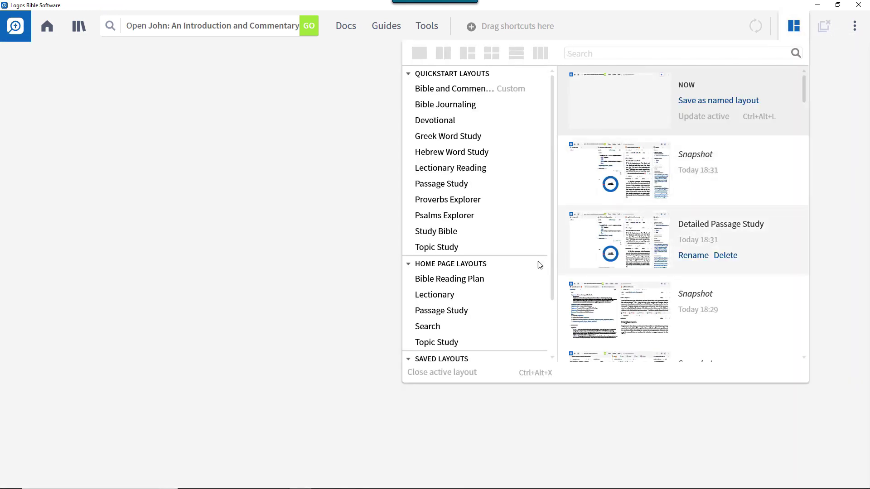
{"action": "scroll", "coordinate": [509, 265], "scroll_direction": "down", "scroll_amount": 1}
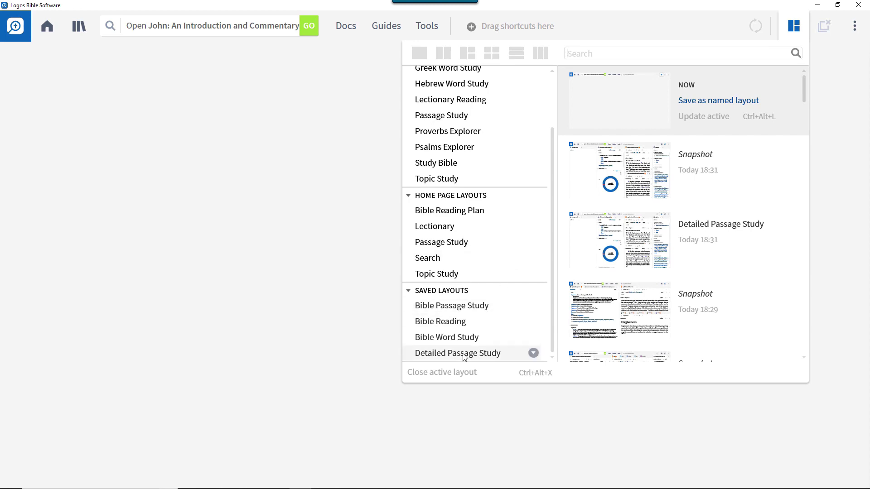
{"action": "left_click", "coordinate": [480, 351]}
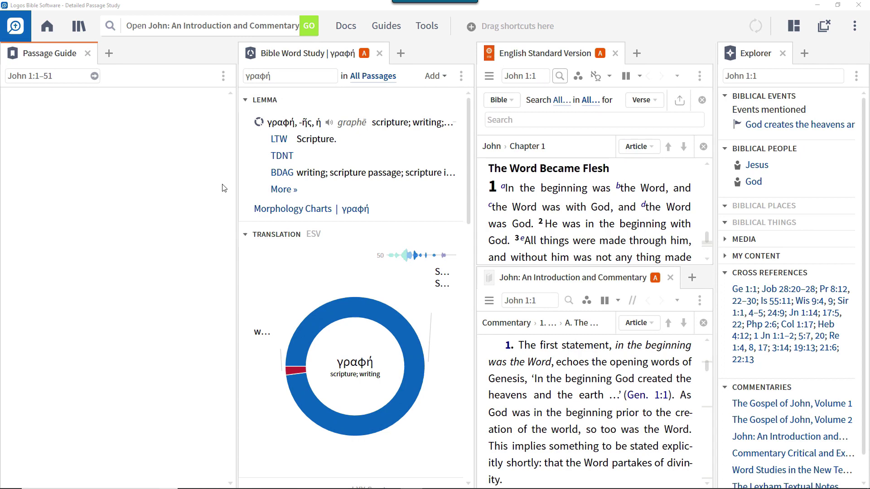
- Add an Exegetical Guide tab beside the Passage Guide and update the active Detailed Passage Study layout
{"action": "left_click", "coordinate": [385, 26]}
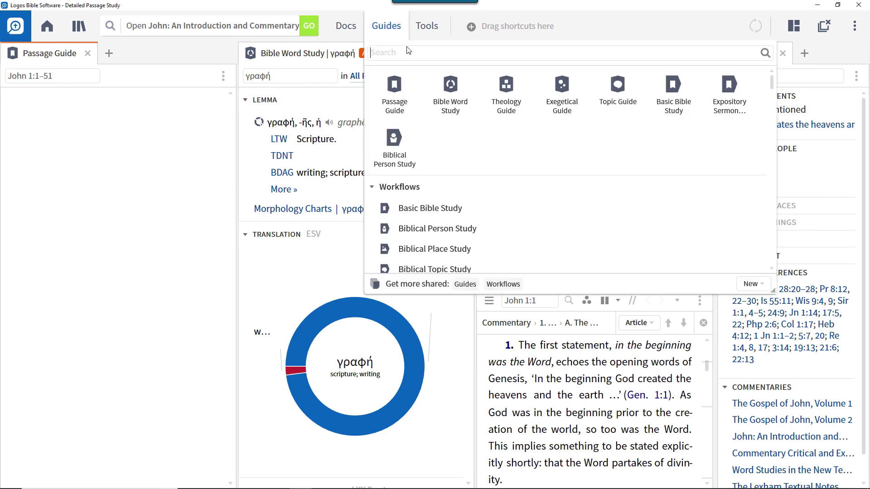
{"action": "left_click_drag", "start_coordinate": [561, 88], "coordinate": [141, 64]}
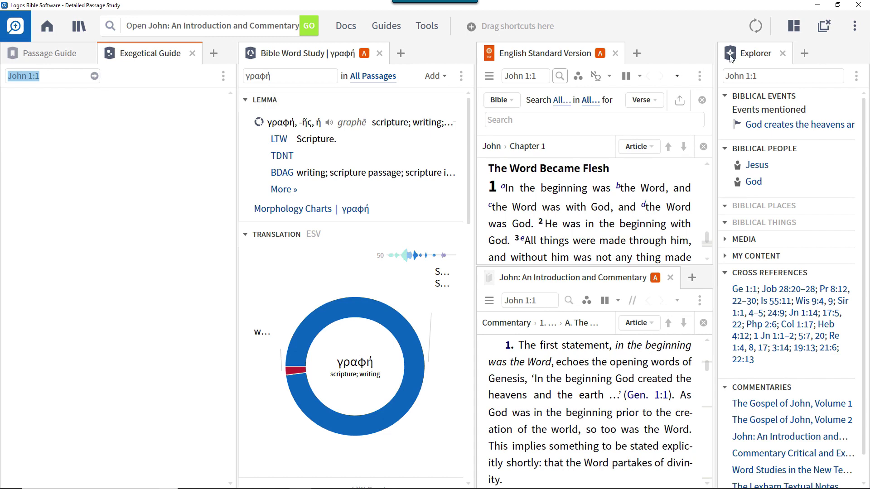
{"action": "left_click", "coordinate": [796, 27]}
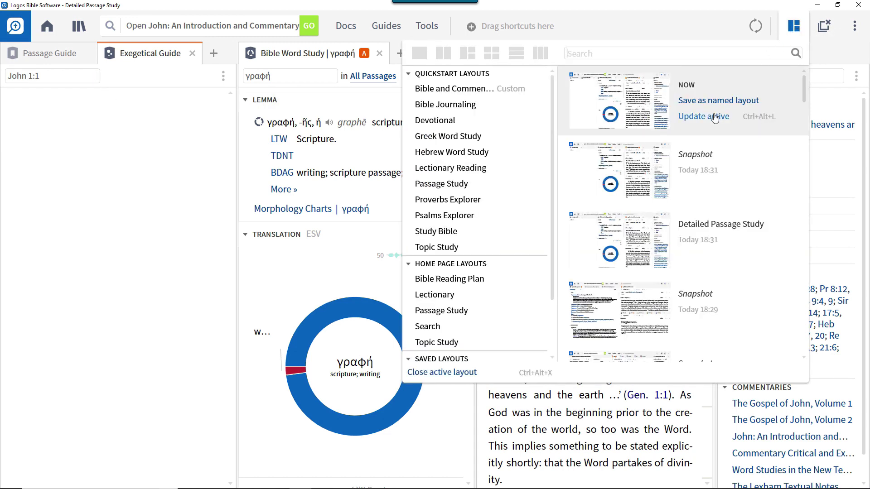
{"action": "left_click", "coordinate": [714, 119]}
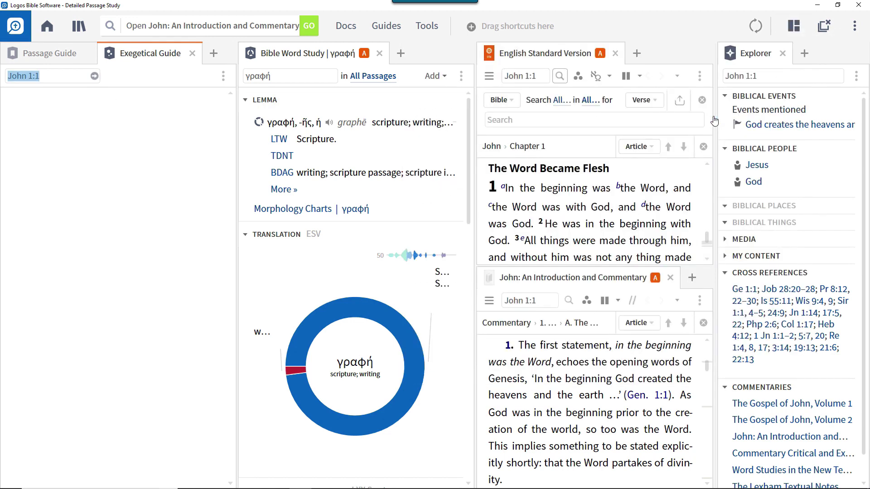